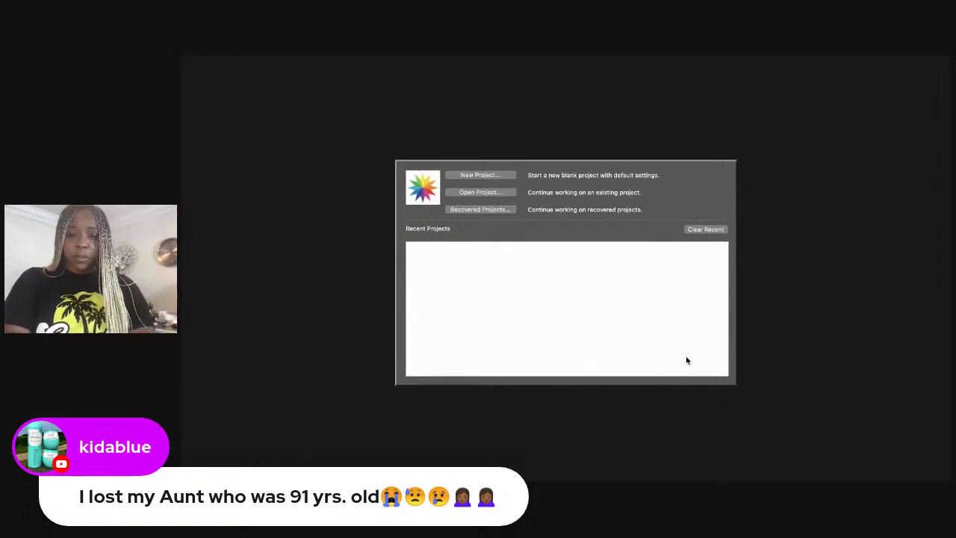
- Start a new blank project and import ThankfulBlessed.svg, placed within the page width at about X 1.06 in, Y 6.69 in
{"action": "left_click", "coordinate": [493, 176]}
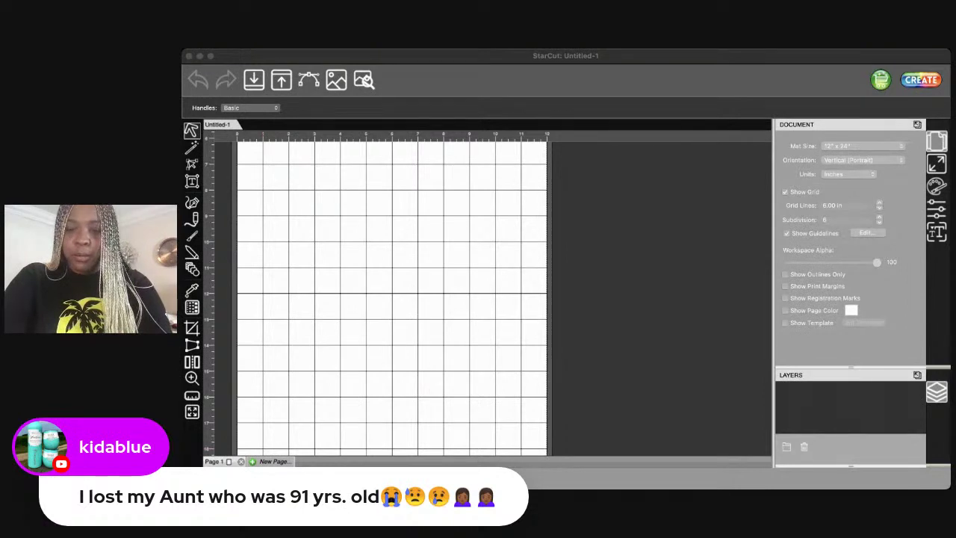
{"action": "key", "text": "super+Tab"}
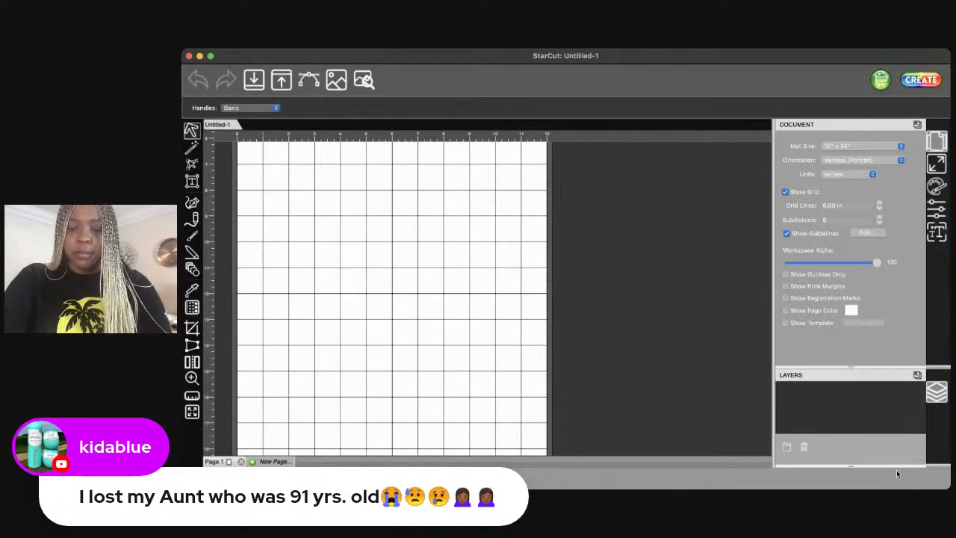
{"action": "key", "text": "super+Tab"}
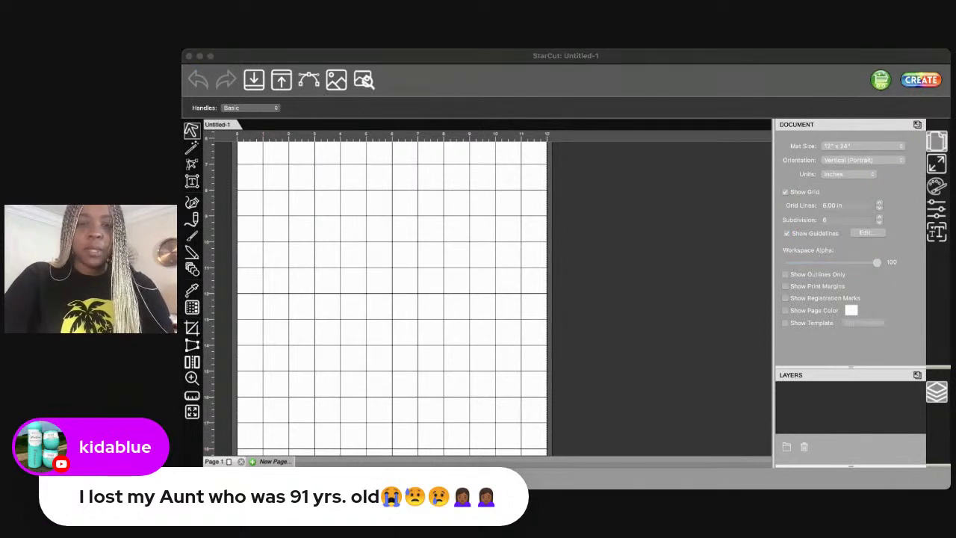
{"action": "left_click", "coordinate": [283, 217]}
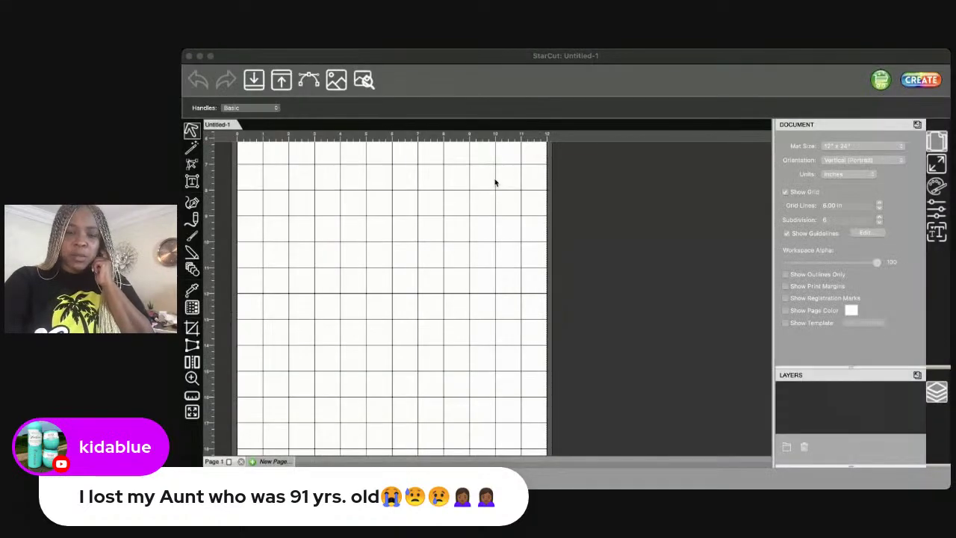
{"action": "key", "text": "Return"}
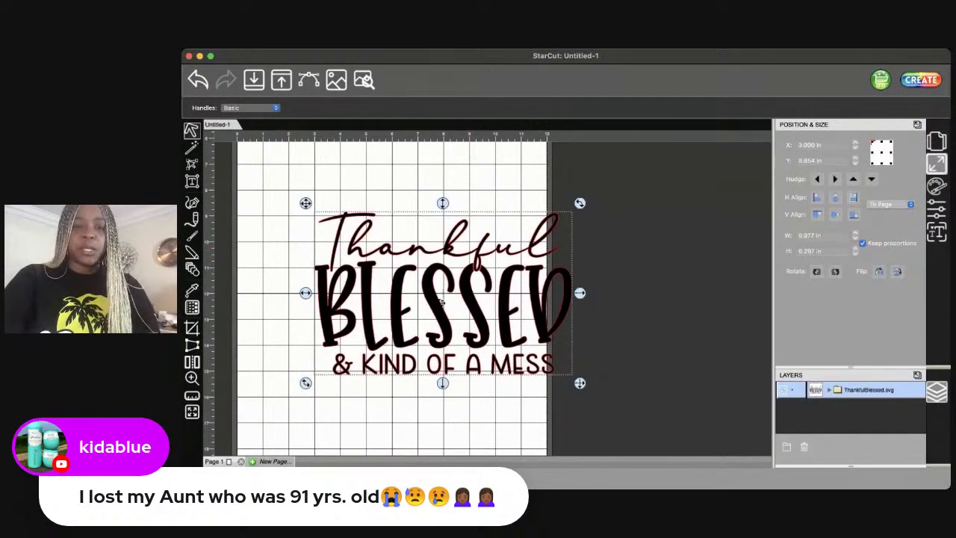
{"action": "left_click_drag", "start_coordinate": [441, 291], "coordinate": [390, 248]}
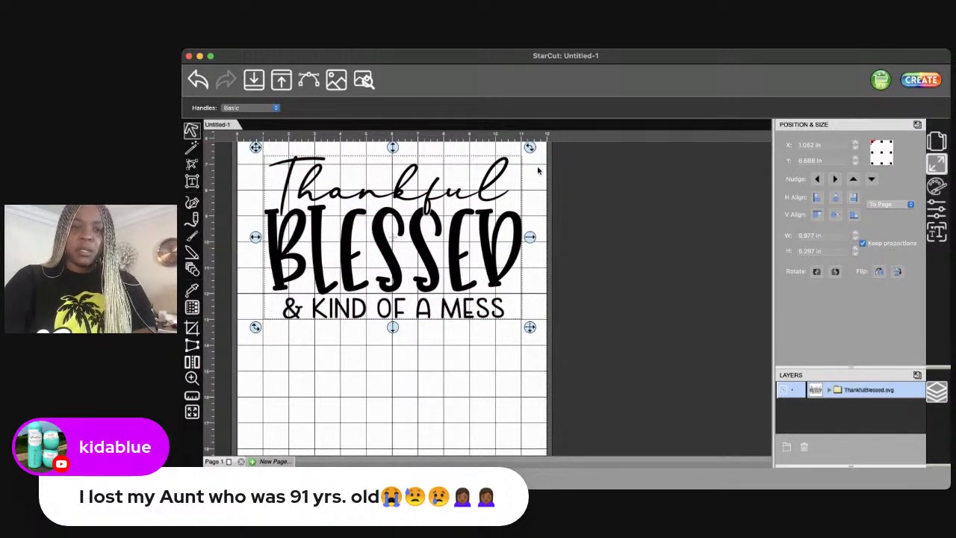
- Import thankful.svg and arrange the two designs without overlap, with thankful.svg below at about X 0.66 in, Y 9.00 in
{"action": "left_click", "coordinate": [594, 215]}
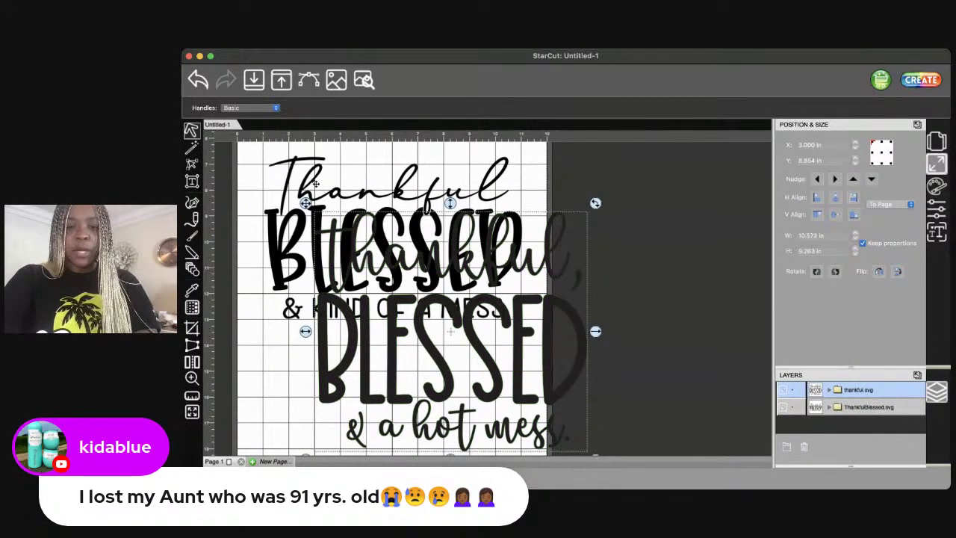
{"action": "left_click_drag", "start_coordinate": [450, 332], "coordinate": [420, 395]}
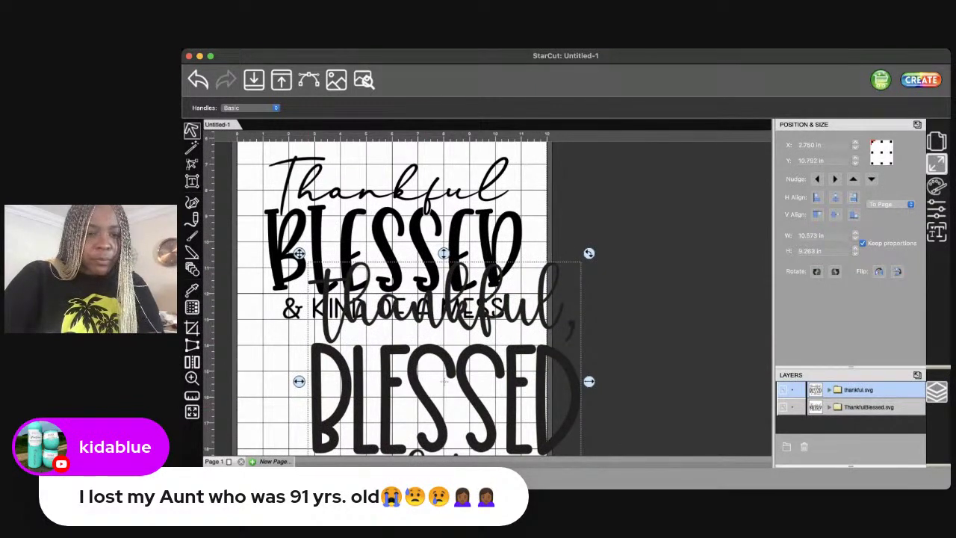
{"action": "key", "text": "super+minus"}
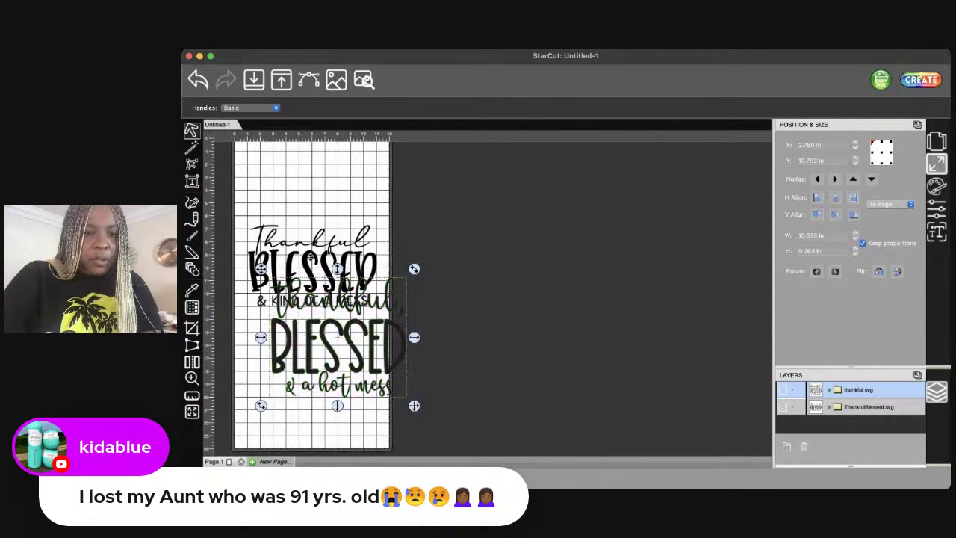
{"action": "left_click", "coordinate": [311, 258]}
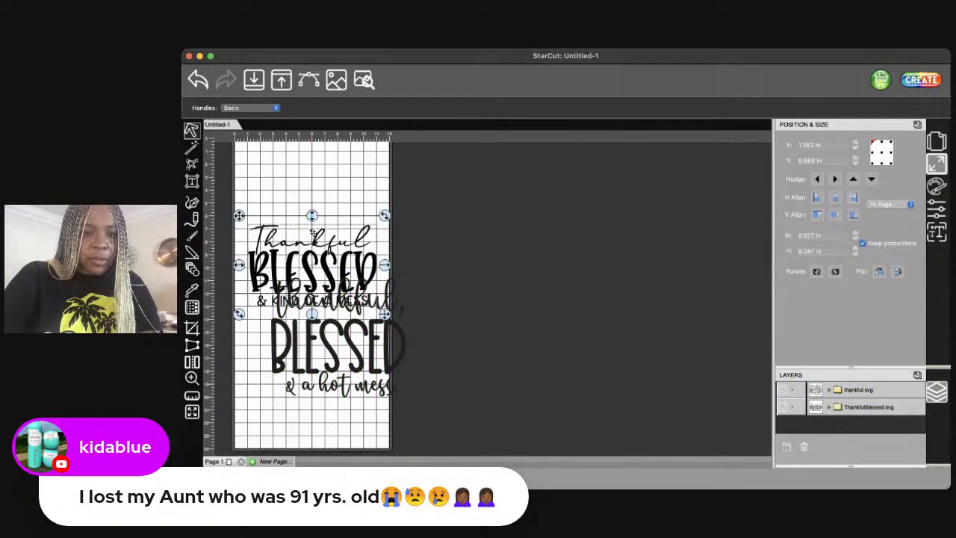
{"action": "left_click_drag", "start_coordinate": [312, 262], "coordinate": [315, 194]}
{"action": "left_click", "coordinate": [329, 339]}
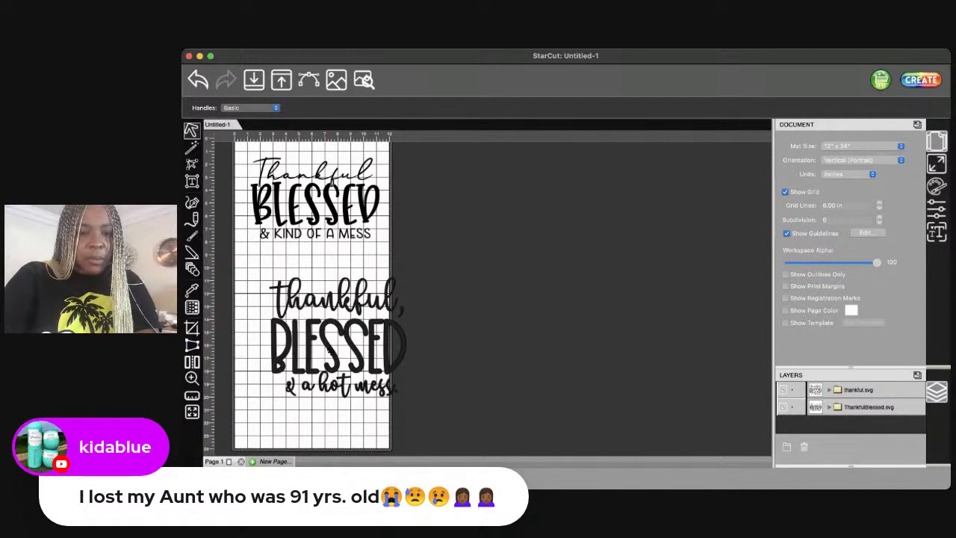
{"action": "left_click_drag", "start_coordinate": [329, 352], "coordinate": [302, 319]}
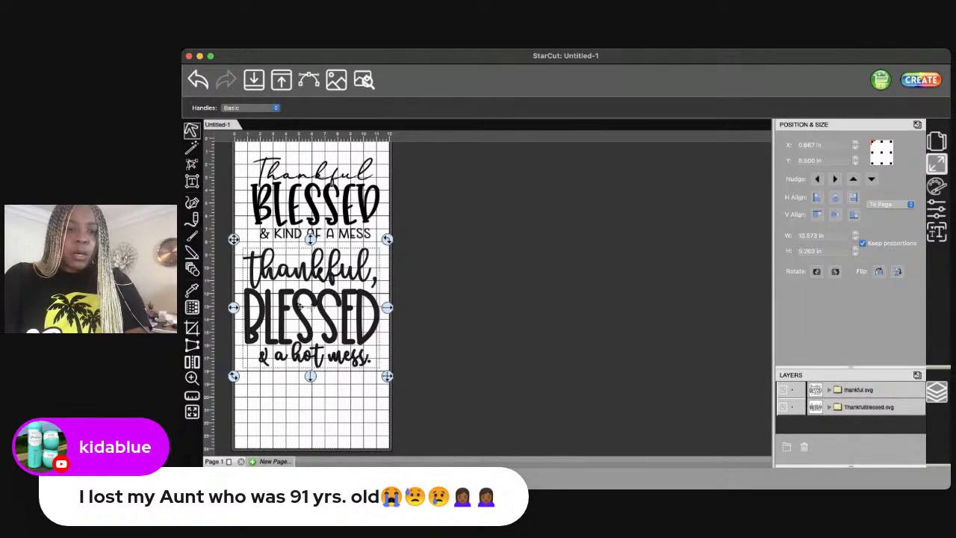
{"action": "left_click_drag", "start_coordinate": [299, 306], "coordinate": [300, 315]}
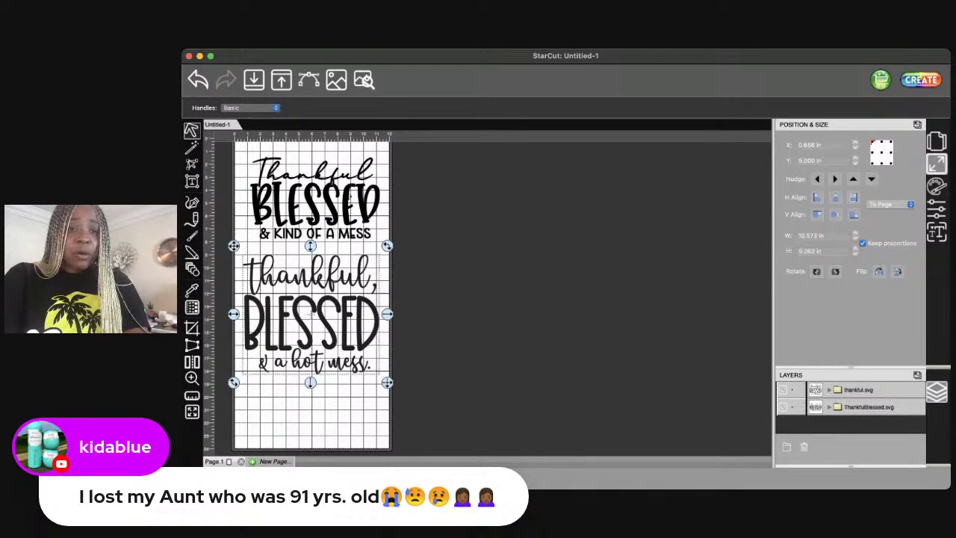
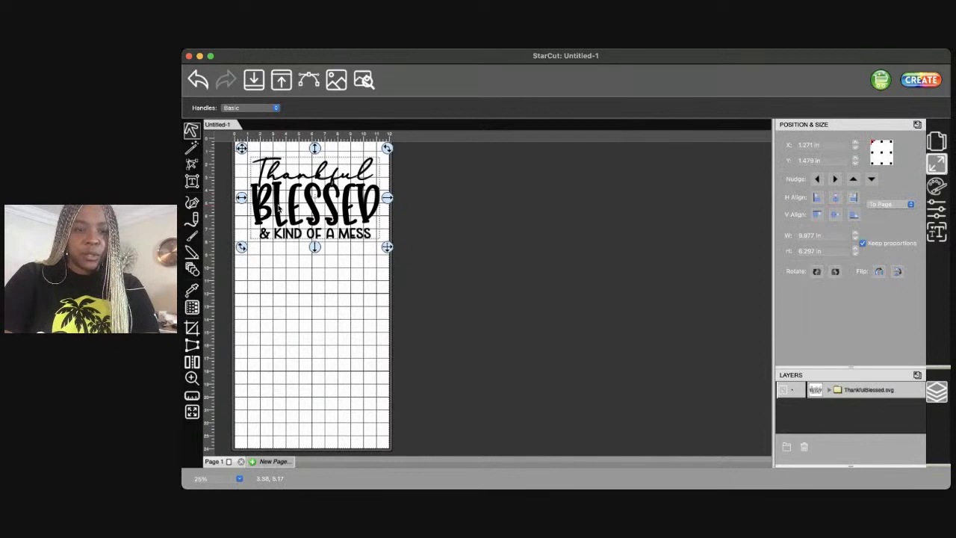
- Move the ThankfulBlessed design to about X 0.60 in, Y 0.65 in and enlarge it proportionally to about 10.52 in wide
{"action": "left_click", "coordinate": [239, 479]}
{"action": "type", "text": "50"}
{"action": "key", "text": "Return"}
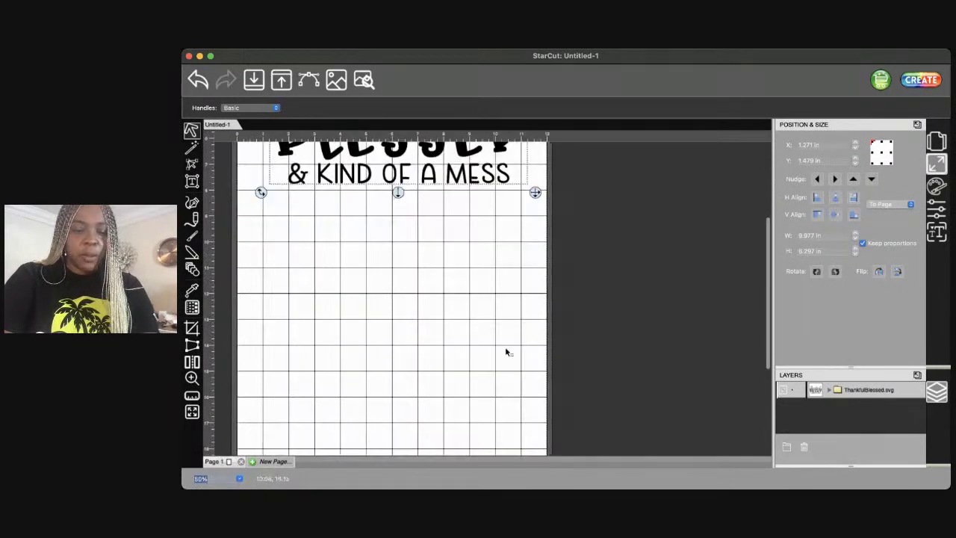
{"action": "left_click", "coordinate": [518, 321]}
{"action": "scroll", "coordinate": [519, 316], "scroll_direction": "up", "scroll_amount": 5}
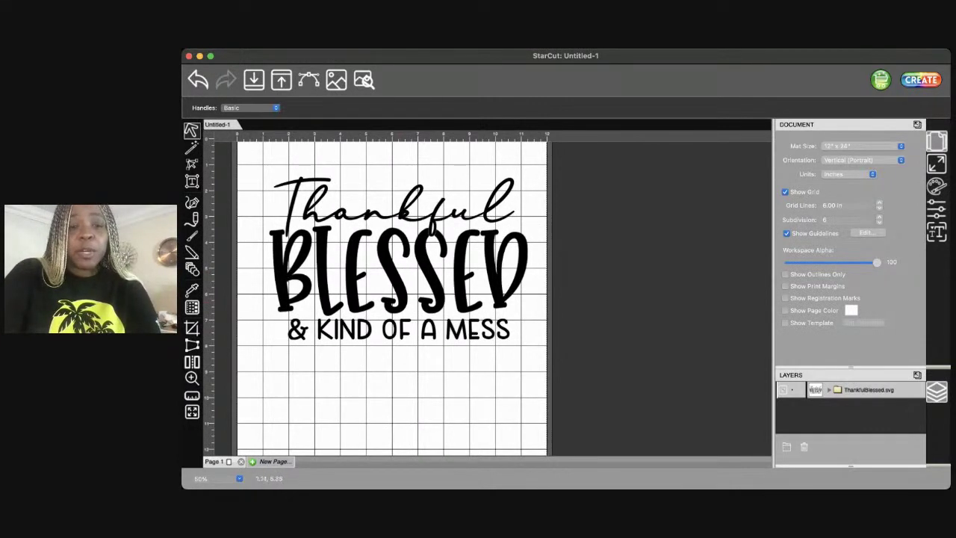
{"action": "left_click", "coordinate": [283, 273]}
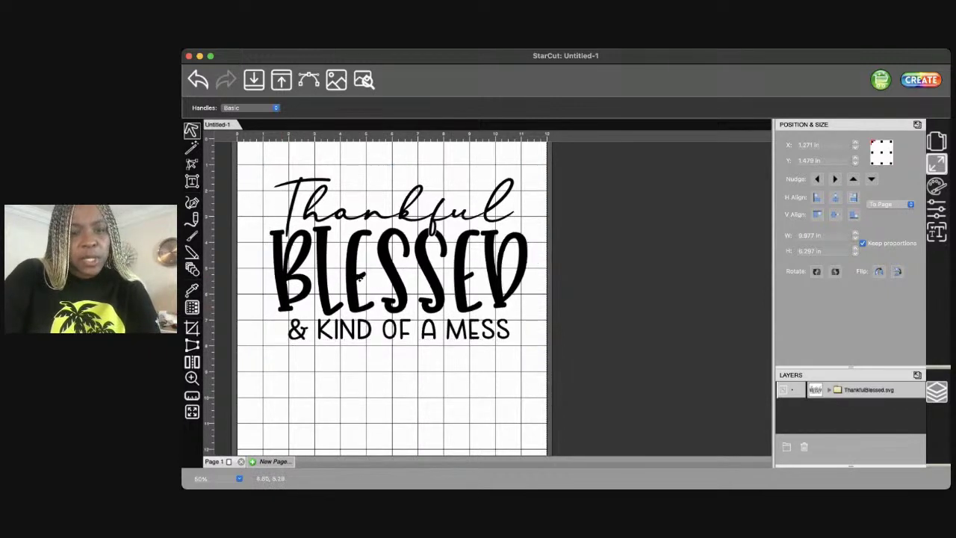
{"action": "left_click_drag", "start_coordinate": [361, 280], "coordinate": [335, 249]}
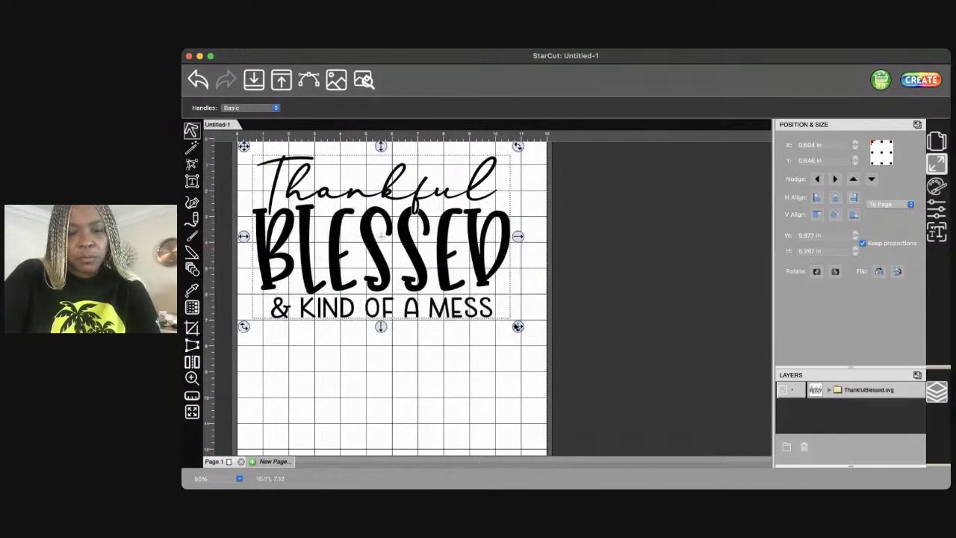
{"action": "left_click_drag", "start_coordinate": [518, 329], "coordinate": [530, 367]}
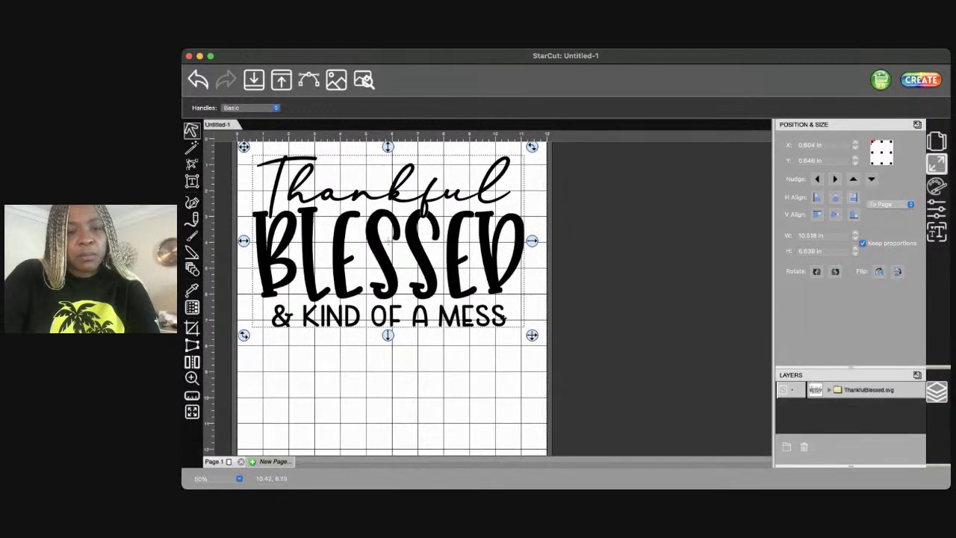
- Fine-tune the enlarged design's position to about X 0.58 in, Y 0.63 in and reselect it
{"action": "left_click", "coordinate": [437, 264]}
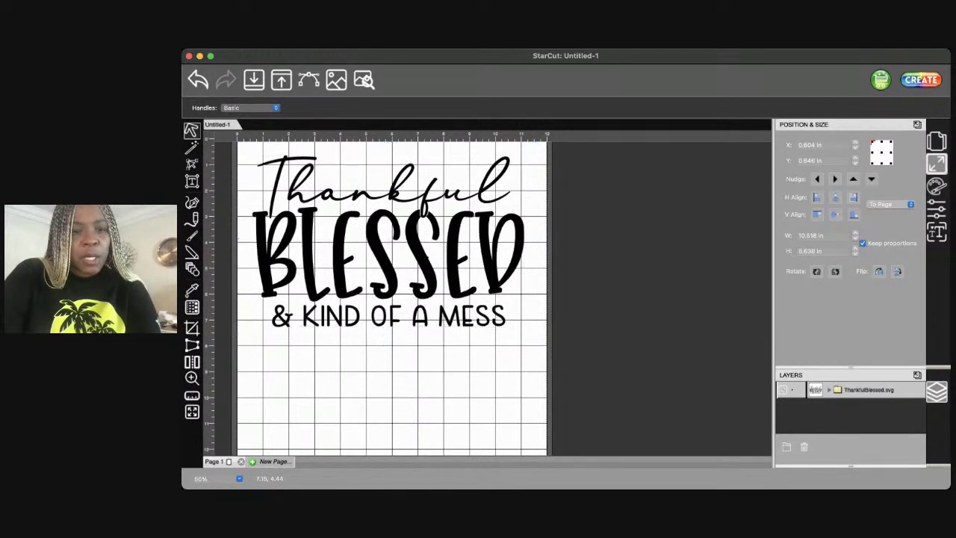
{"action": "left_click", "coordinate": [403, 249]}
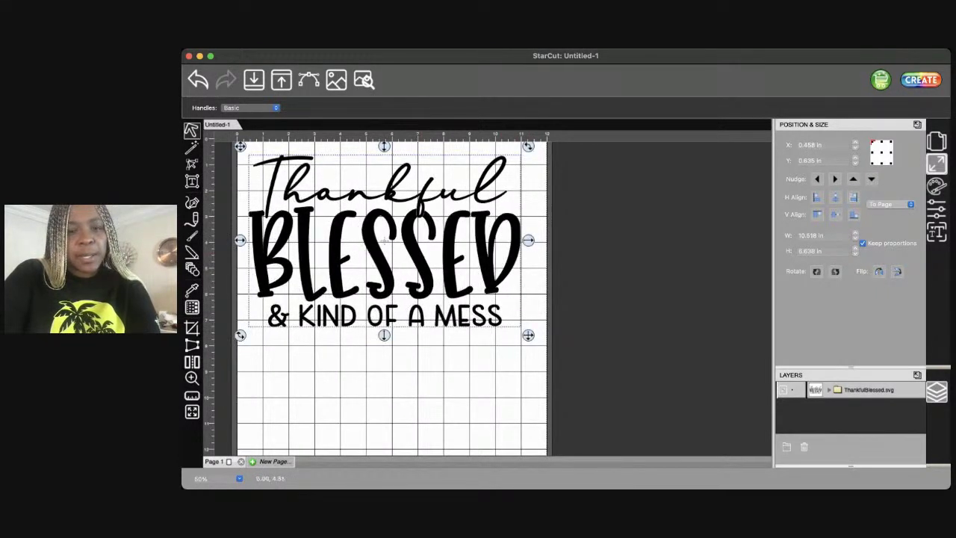
{"action": "left_click_drag", "start_coordinate": [384, 240], "coordinate": [387, 239]}
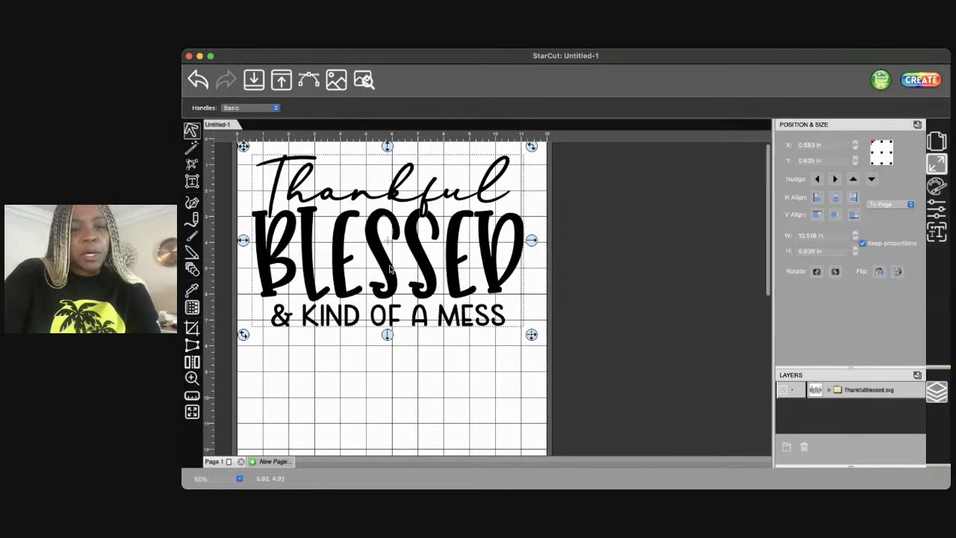
{"action": "left_click", "coordinate": [429, 391]}
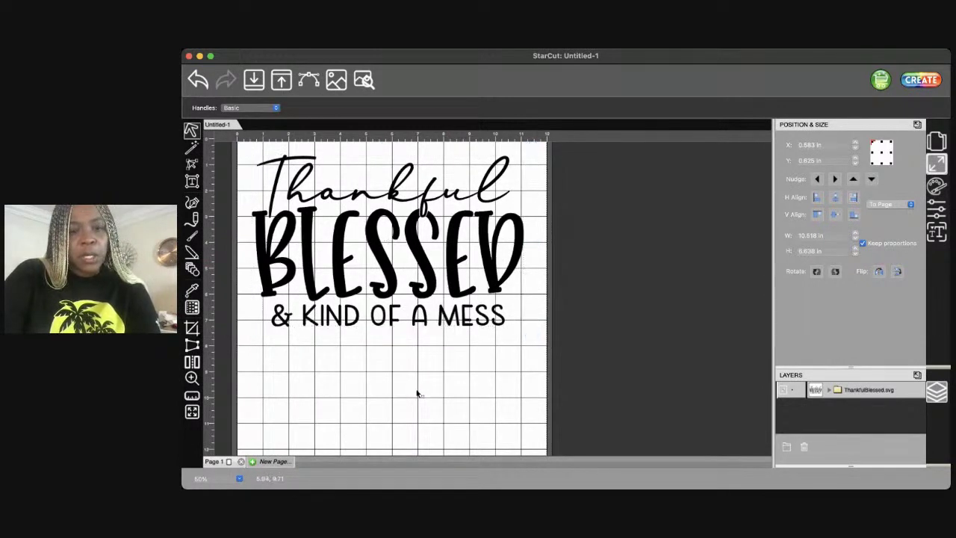
{"action": "left_click", "coordinate": [366, 260]}
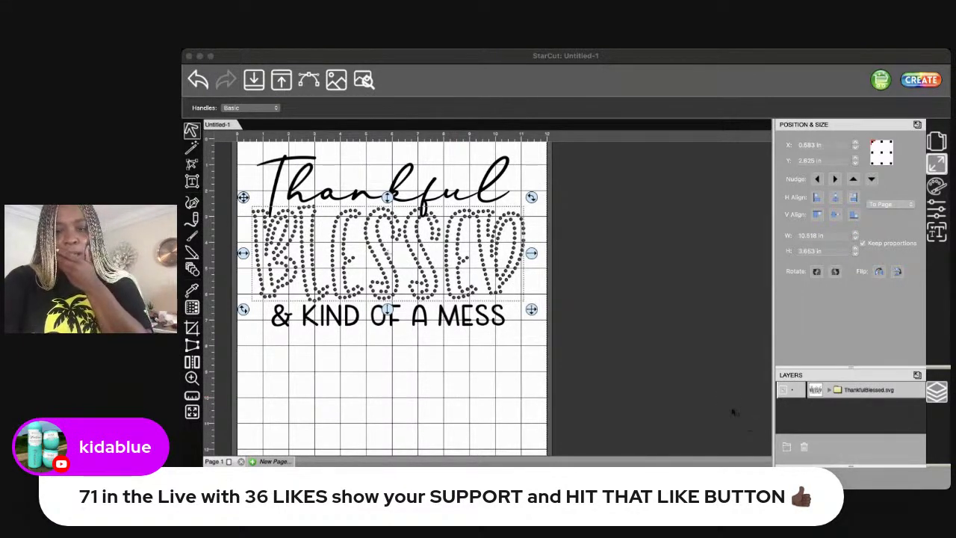
- Ungroup ThankfulBlessed.svg so that each line of the design is a separate layer
{"action": "left_click", "coordinate": [761, 373]}
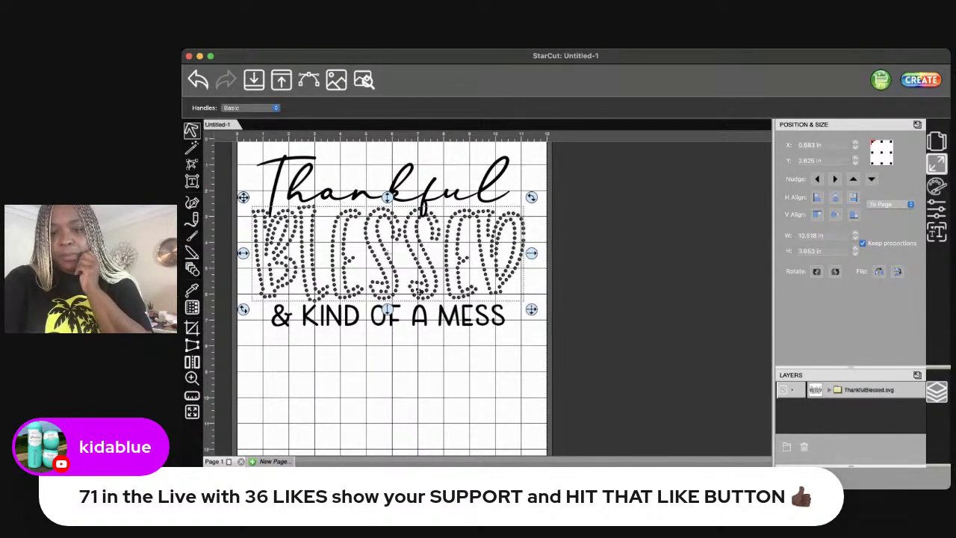
{"action": "left_click", "coordinate": [542, 154]}
{"action": "left_click", "coordinate": [477, 192]}
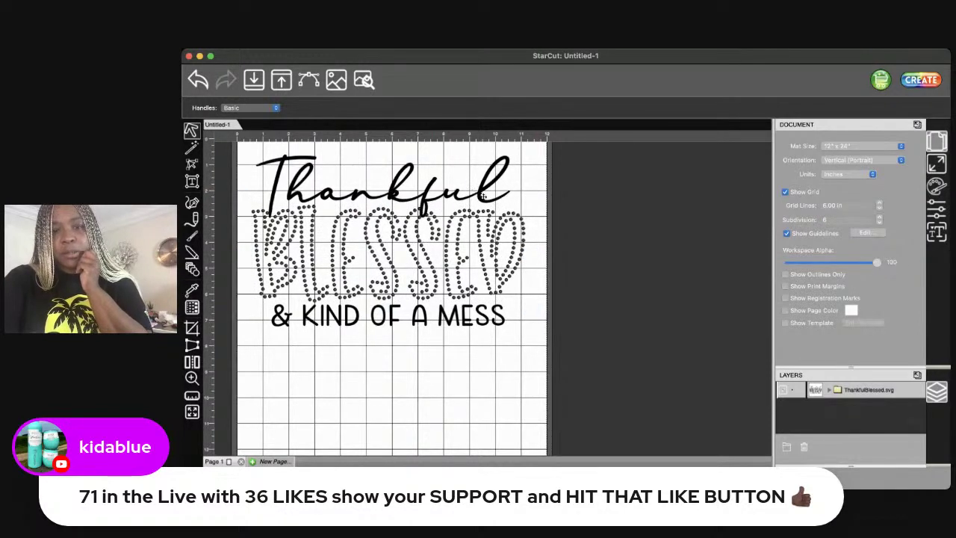
{"action": "left_click", "coordinate": [452, 317]}
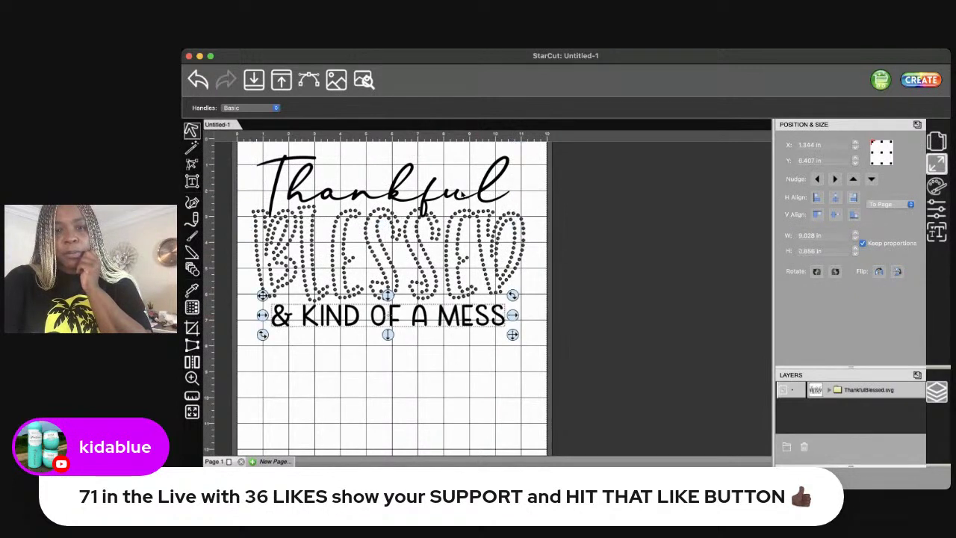
{"action": "left_click", "coordinate": [465, 196]}
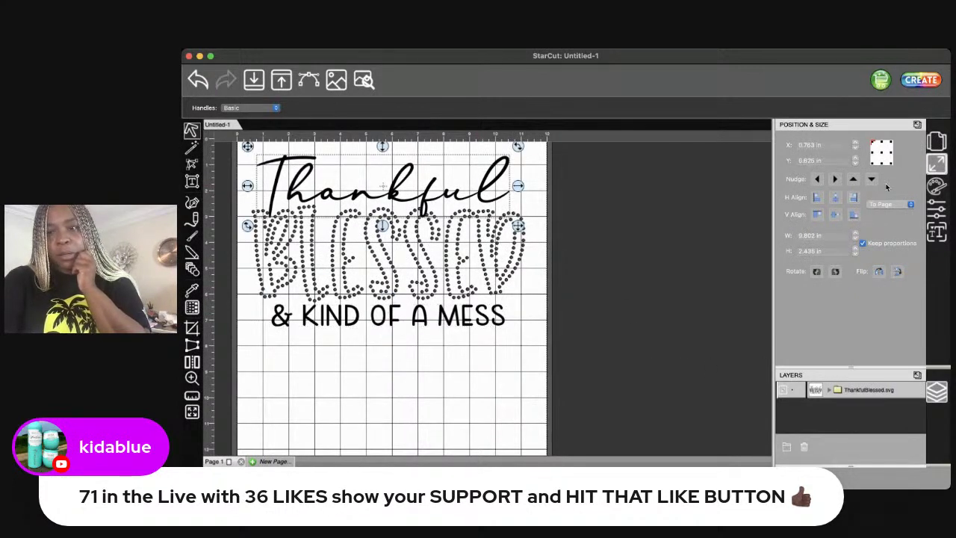
{"action": "left_click", "coordinate": [830, 392]}
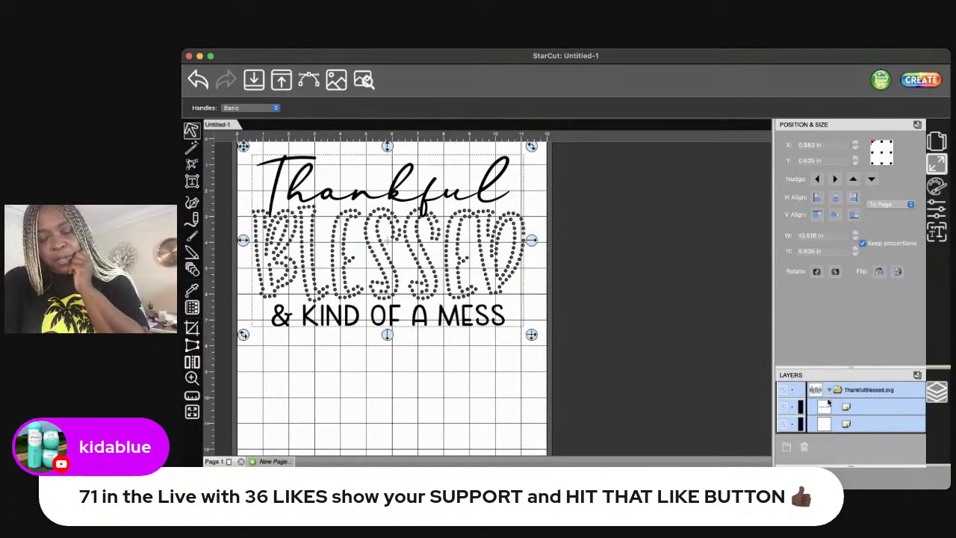
{"action": "key", "text": "super+shift+g"}
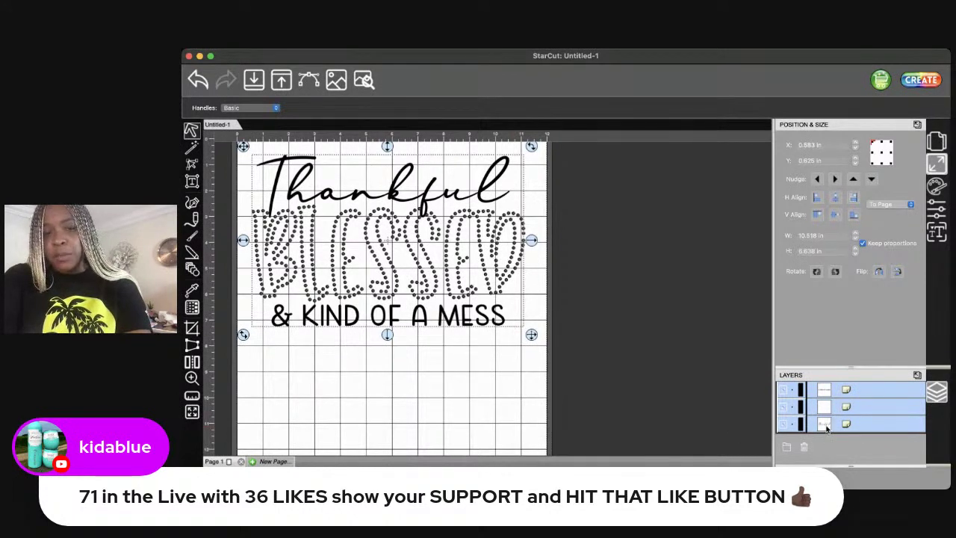
{"action": "left_click", "coordinate": [377, 374]}
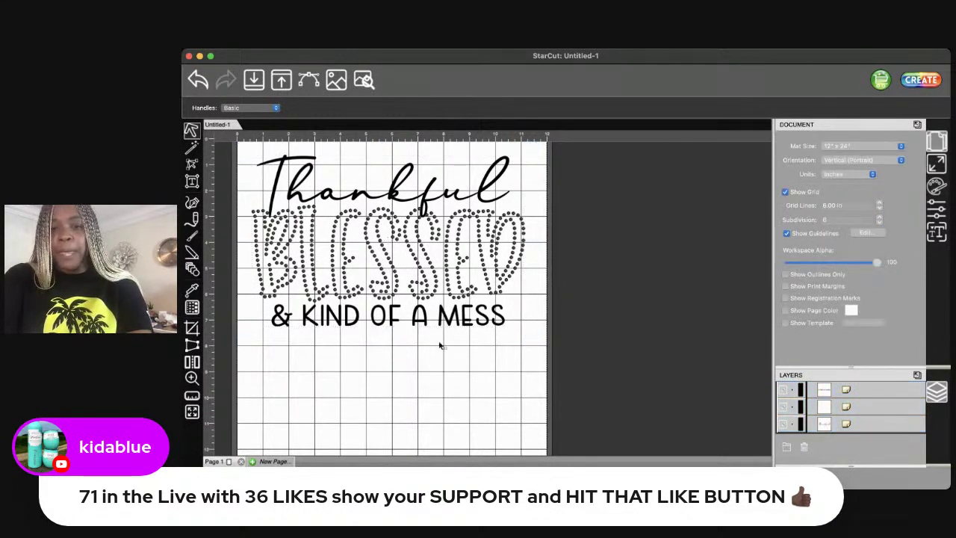
- Select only the rhinestone BLESSED layer and open the cut settings for it
{"action": "left_click", "coordinate": [832, 424]}
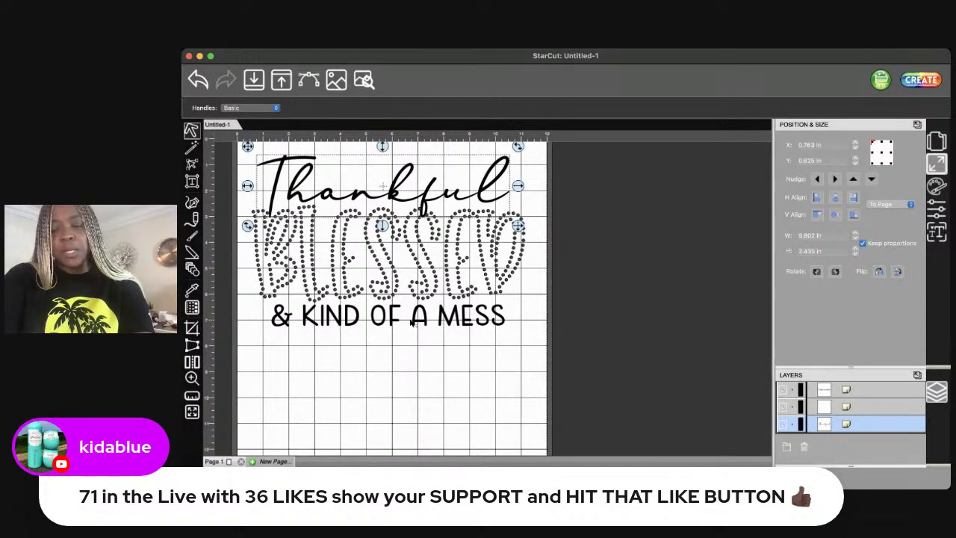
{"action": "left_click", "coordinate": [432, 274]}
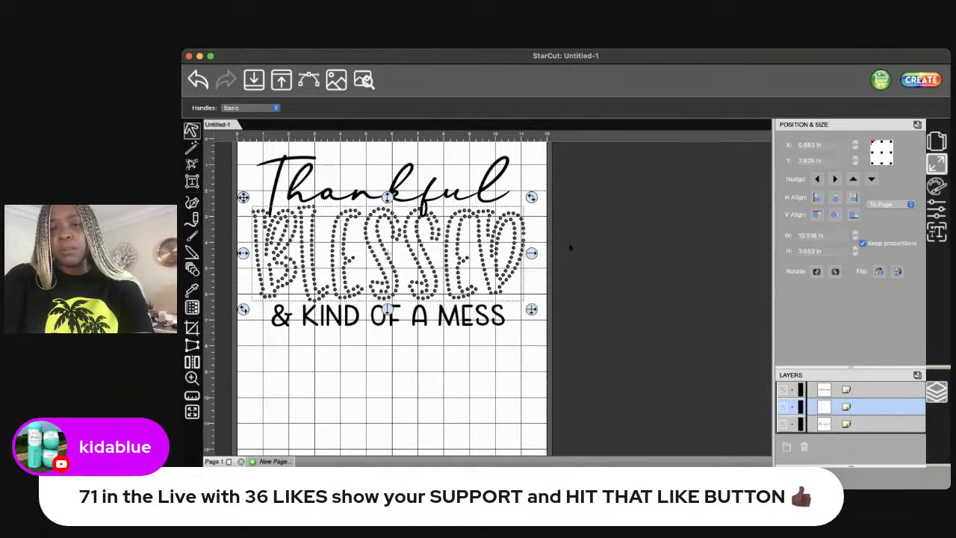
{"action": "left_click", "coordinate": [929, 82]}
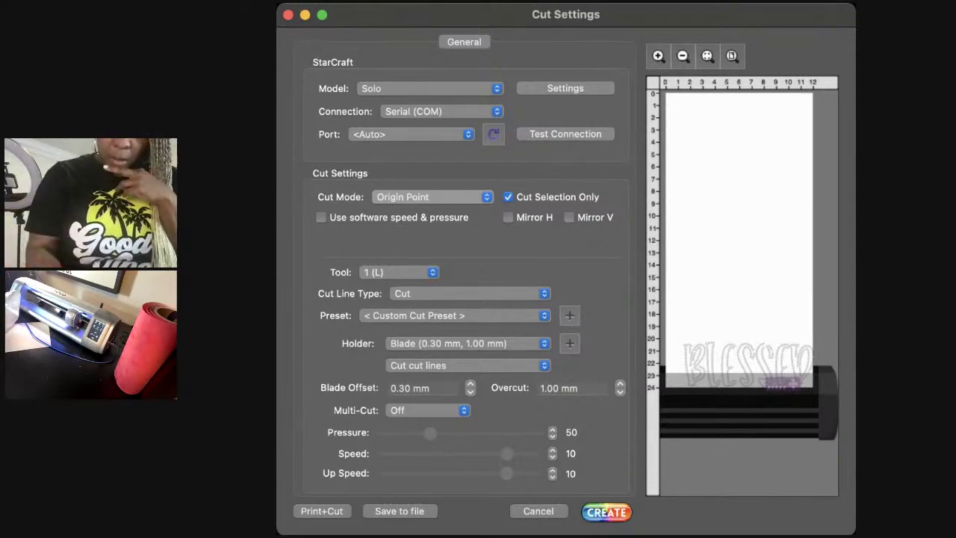
- Compare the Center Point and WYSIWYG cut modes in the preview and set the cut mode to Center Point
{"action": "left_click", "coordinate": [432, 196]}
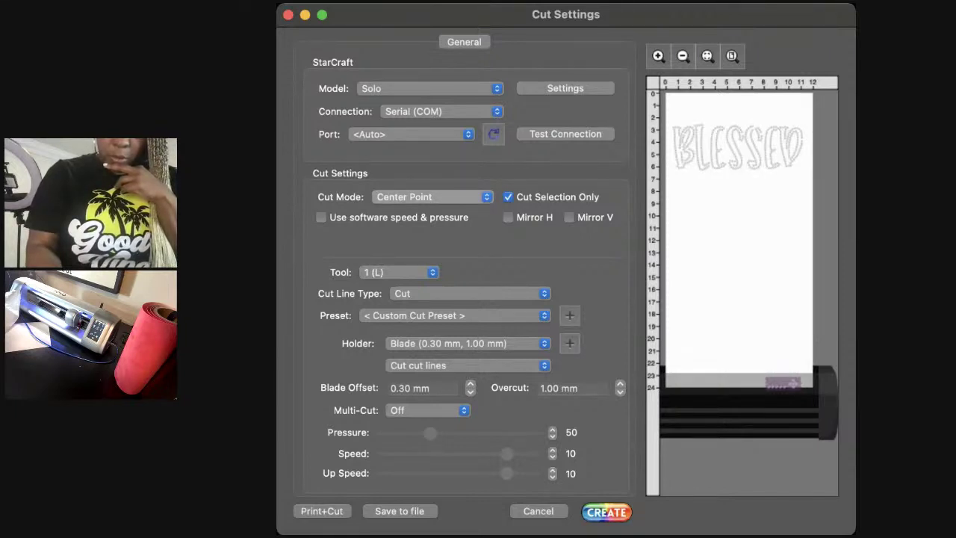
{"action": "left_click", "coordinate": [432, 196]}
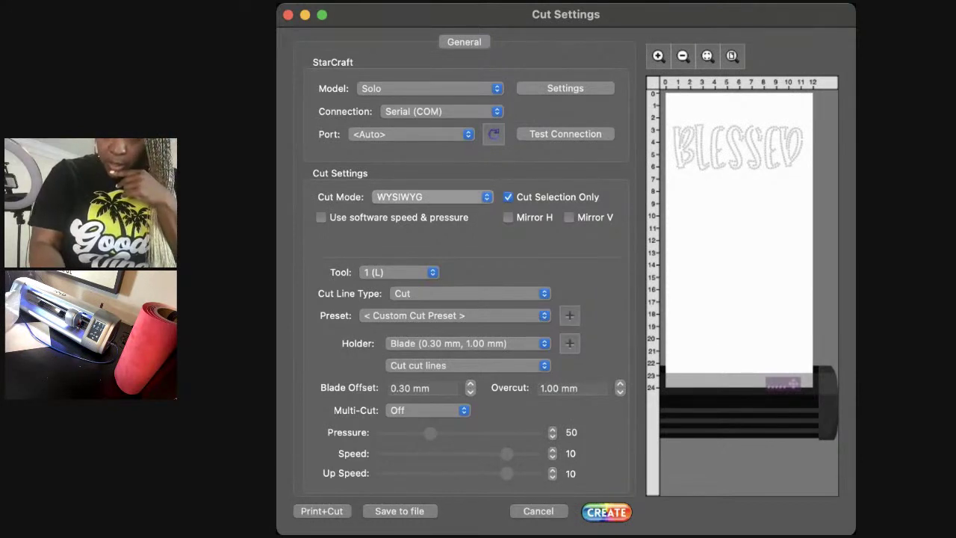
{"action": "left_click", "coordinate": [431, 197]}
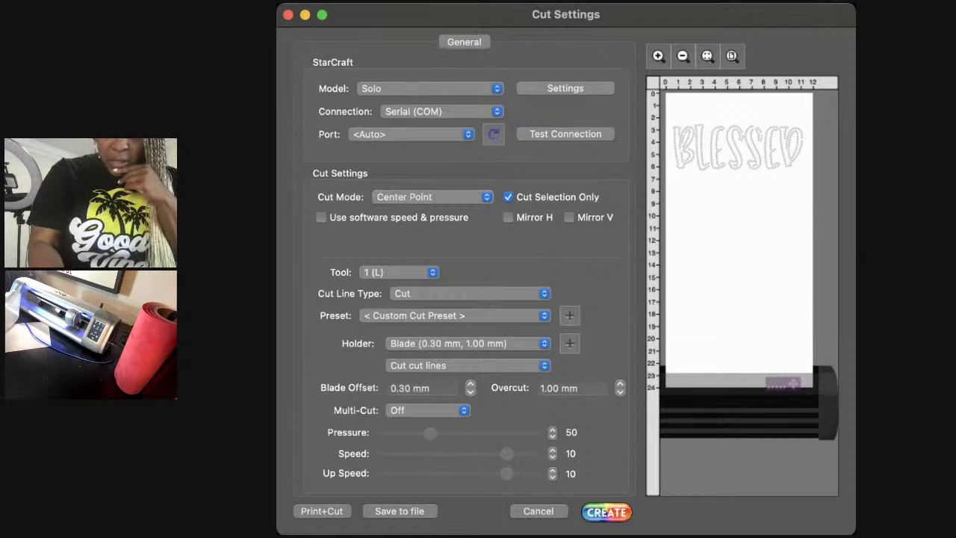